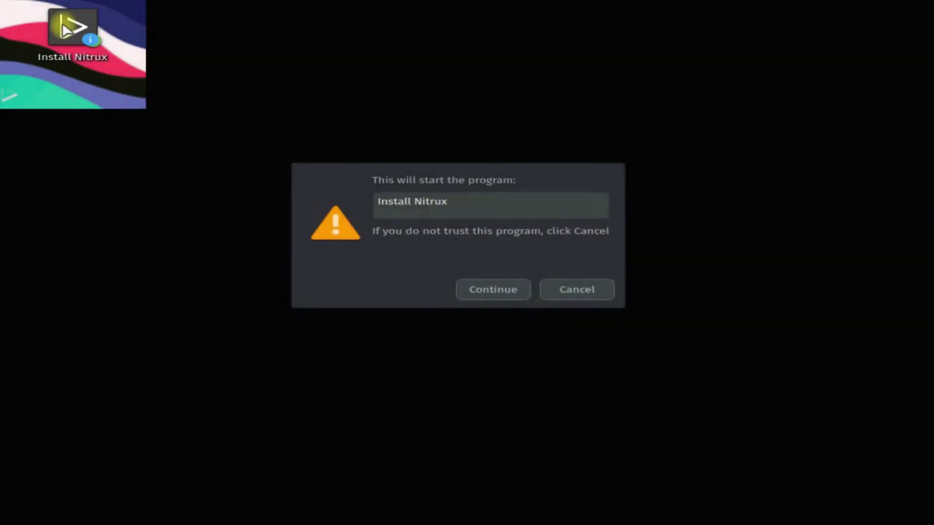
Start the installer, set timezone America/Indiana/Petersburg, and keep the Generic 105-key PC keyboard.
{"action": "left_click", "coordinate": [511, 291]}
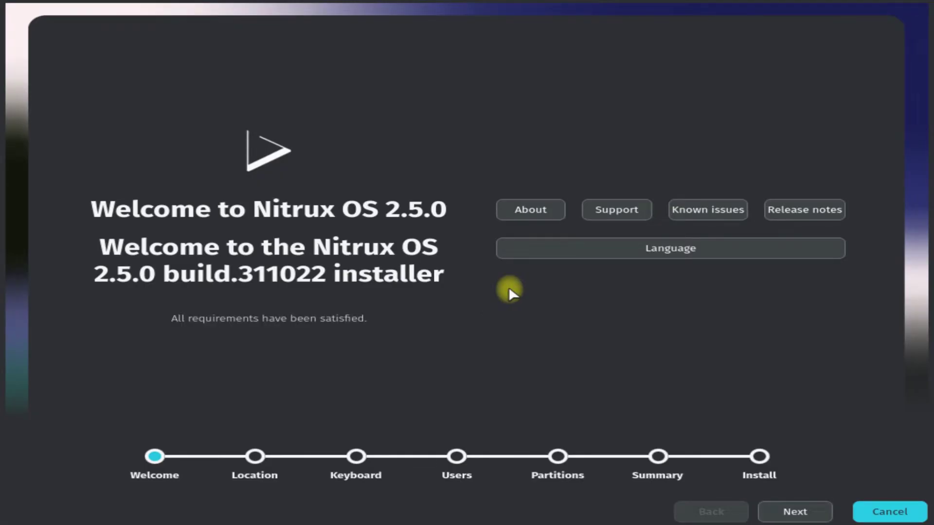
{"action": "left_click", "coordinate": [793, 514]}
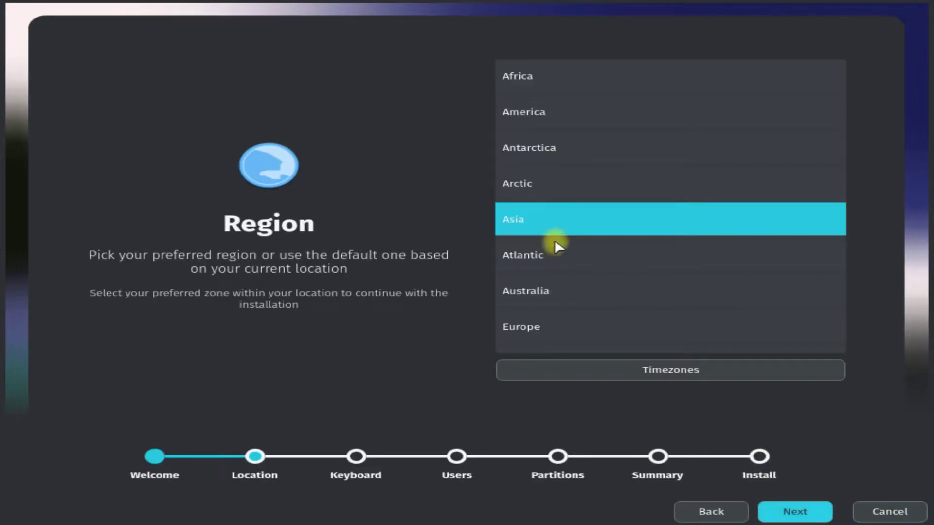
{"action": "left_click", "coordinate": [559, 121]}
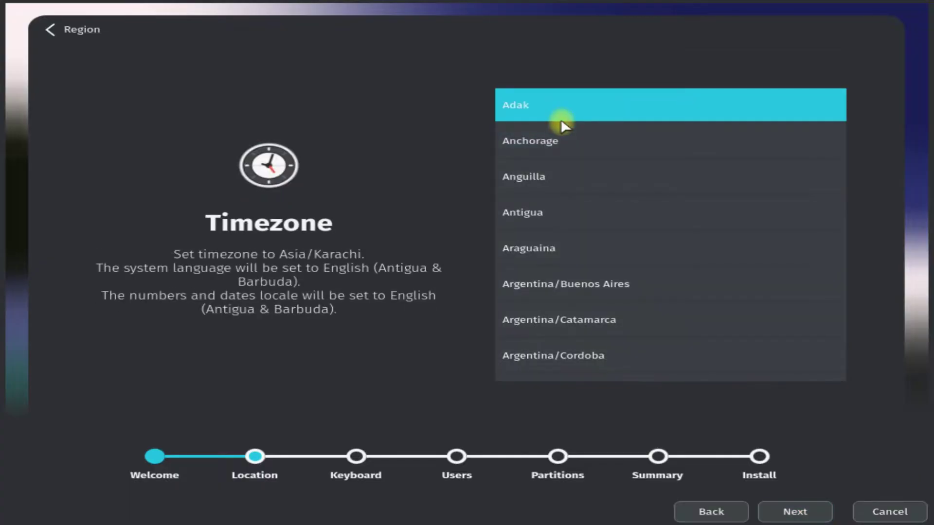
{"action": "scroll", "coordinate": [567, 238], "scroll_direction": "down", "scroll_amount": 15}
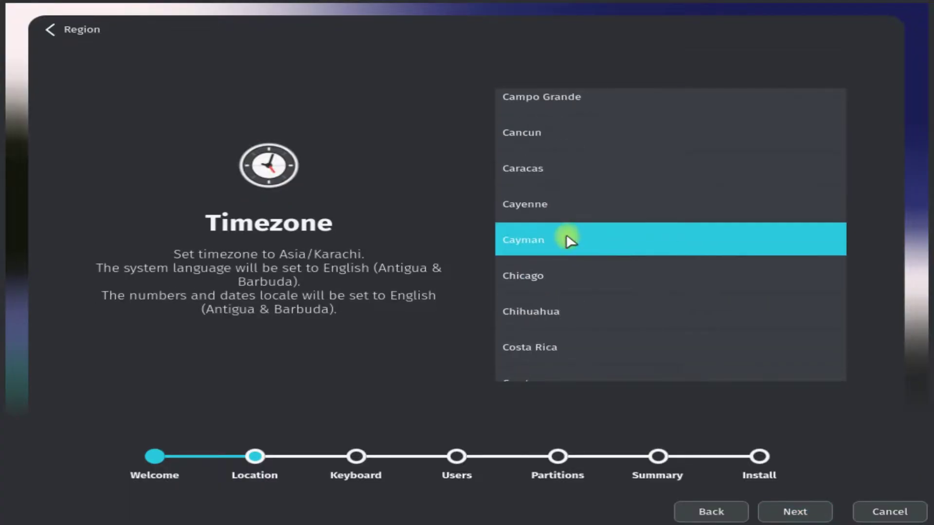
{"action": "scroll", "coordinate": [568, 237], "scroll_direction": "down", "scroll_amount": 5}
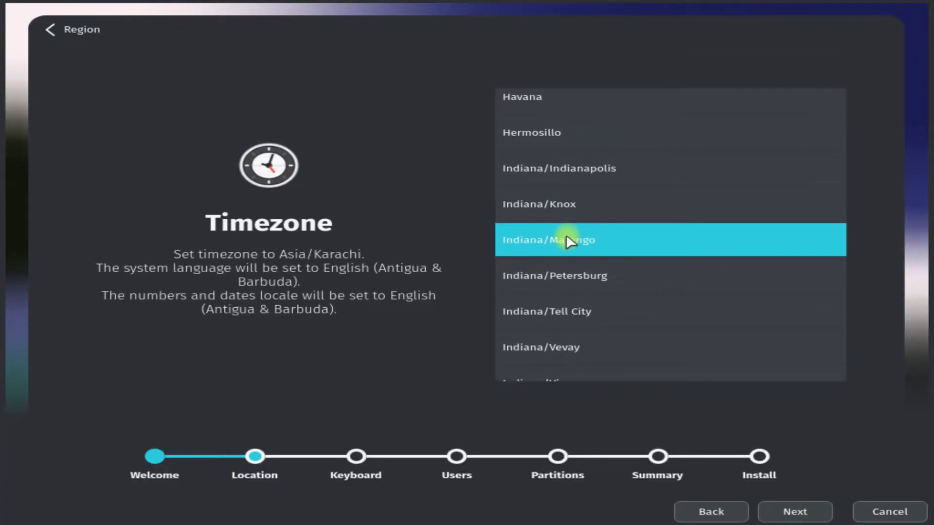
{"action": "left_click", "coordinate": [577, 273]}
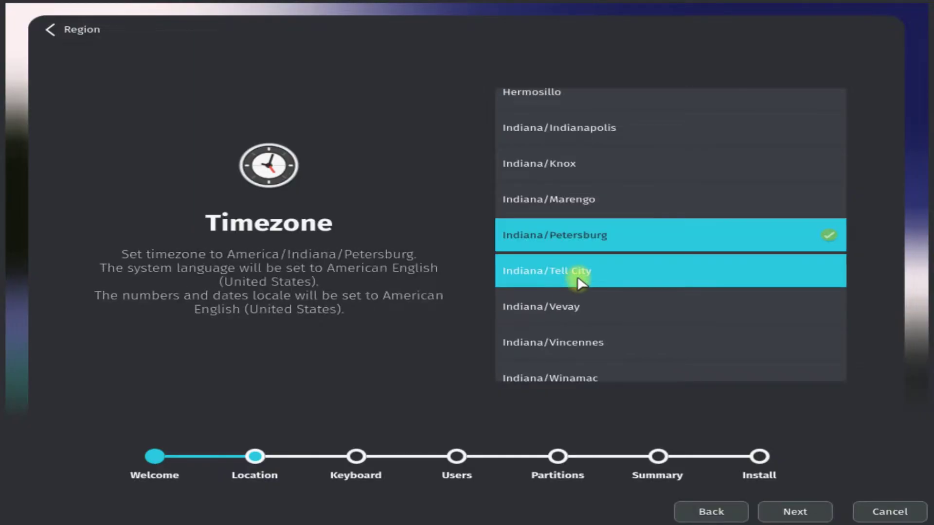
{"action": "left_click", "coordinate": [798, 512]}
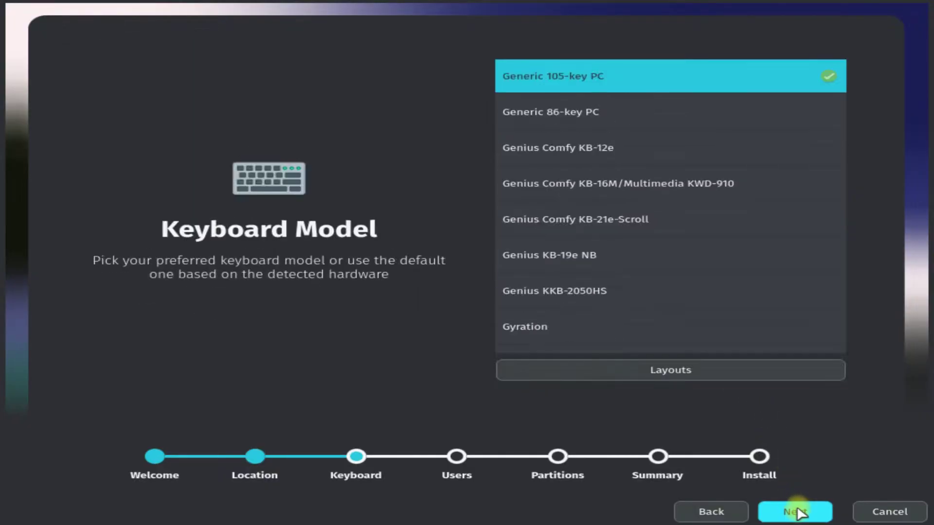
{"action": "left_click", "coordinate": [798, 513]}
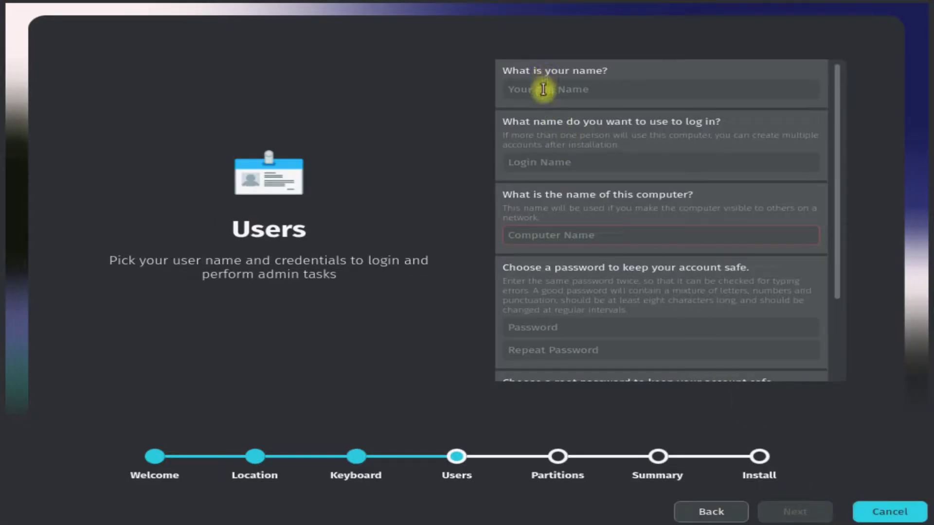
Enter the user's name and login, name the computer Nitrux-PC, and set the user password.
{"action": "left_click", "coordinate": [540, 232]}
{"action": "type", "text": "Nitrux PCt"}
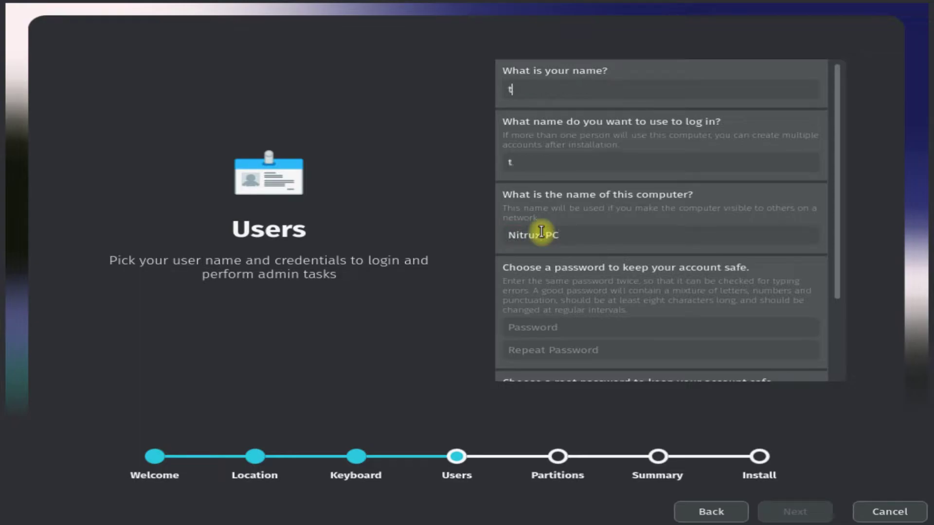
{"action": "type", "text": "echsolution"}
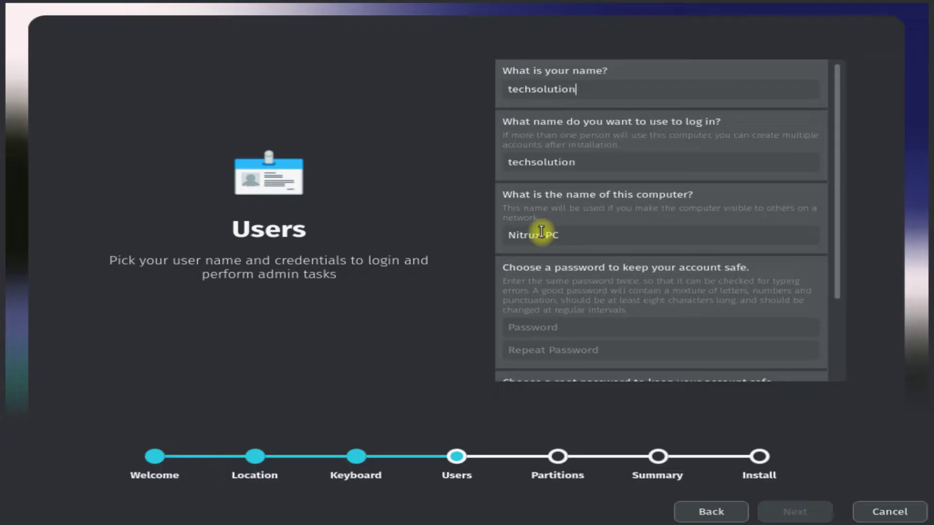
{"action": "type", "text": "z123456"}
{"action": "key", "text": "Tab"}
{"action": "type", "text": "123456"}
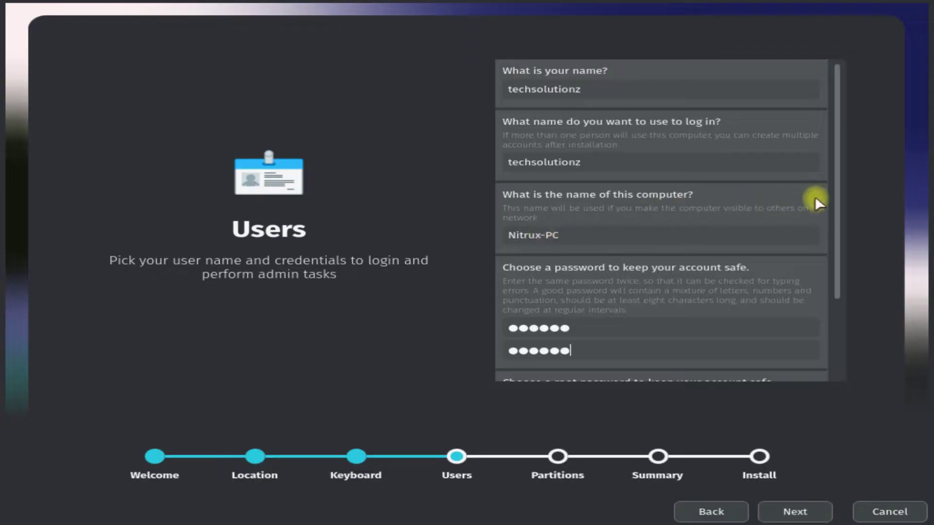
Set and confirm the root password, then continue to partitioning.
{"action": "scroll", "coordinate": [813, 197], "scroll_direction": "down", "scroll_amount": 2}
{"action": "left_click", "coordinate": [558, 304]}
{"action": "type", "text": "123456"}
{"action": "key", "text": "Tab"}
{"action": "type", "text": "123456"}
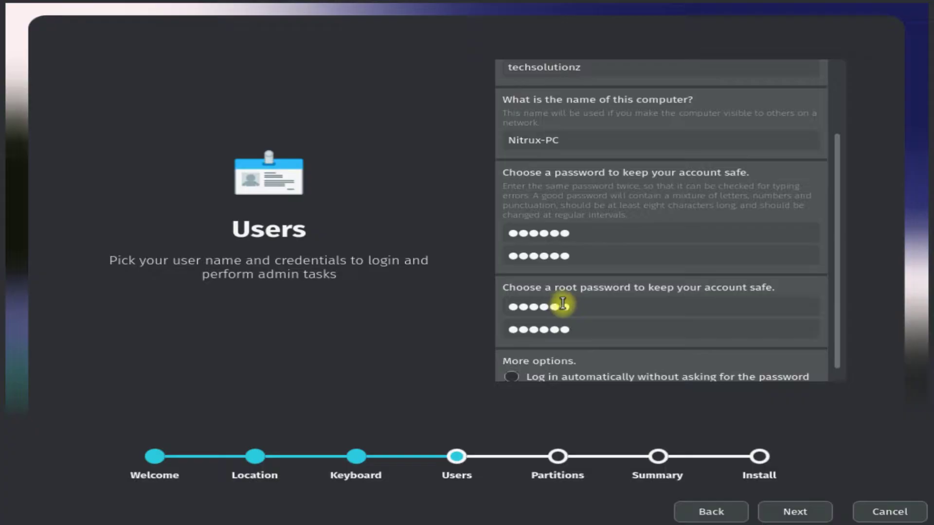
{"action": "left_click_drag", "start_coordinate": [833, 292], "coordinate": [850, 170]}
{"action": "left_click", "coordinate": [792, 512]}
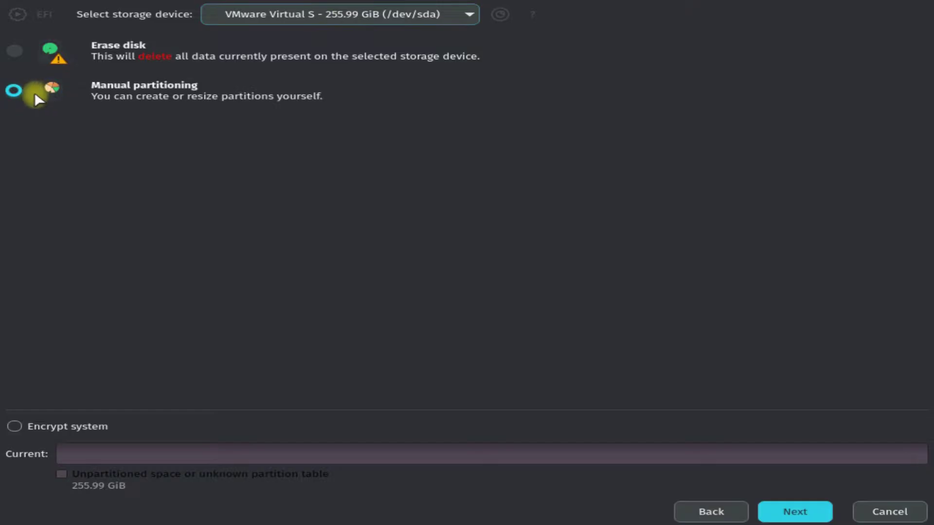
Choose manual partitioning, give /dev/sda a new GPT table, and begin a partition in free space.
{"action": "left_click", "coordinate": [14, 91]}
{"action": "left_click", "coordinate": [780, 513]}
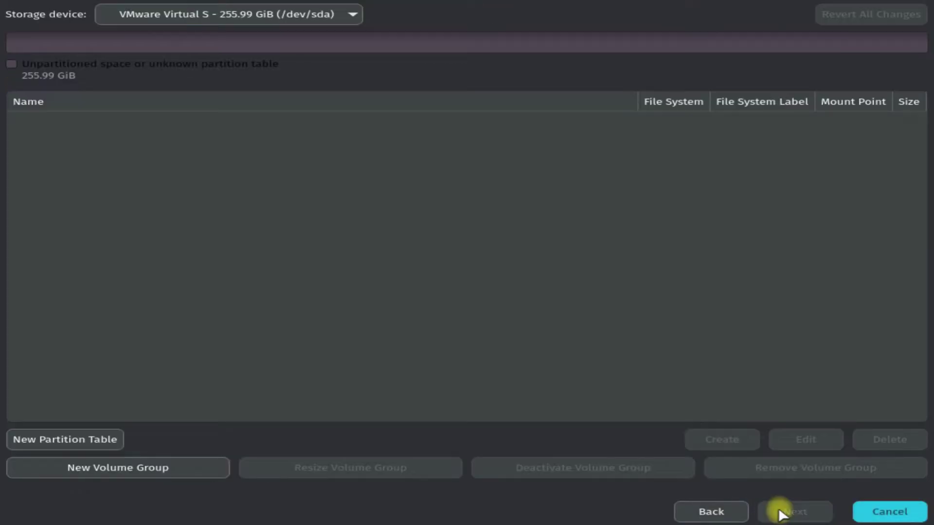
{"action": "left_click", "coordinate": [106, 440]}
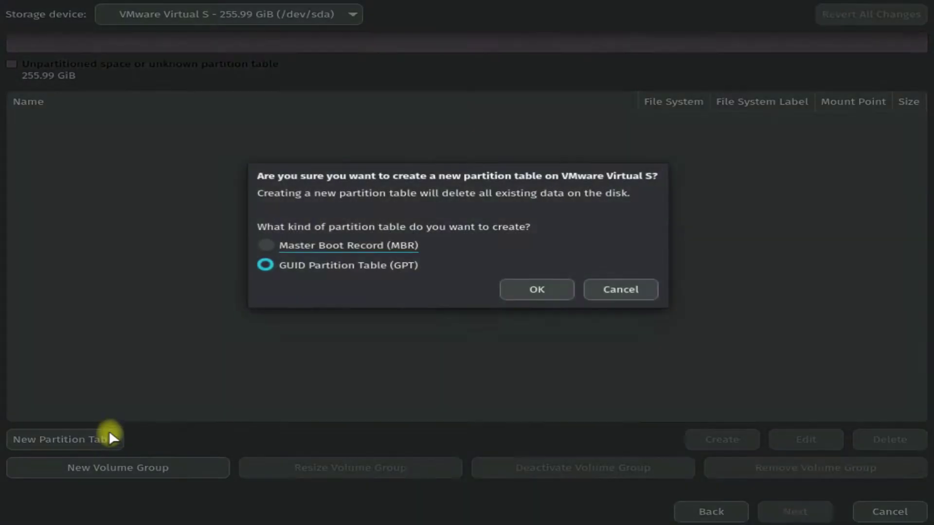
{"action": "left_click", "coordinate": [534, 289]}
{"action": "left_click", "coordinate": [80, 122]}
{"action": "left_click", "coordinate": [727, 442]}
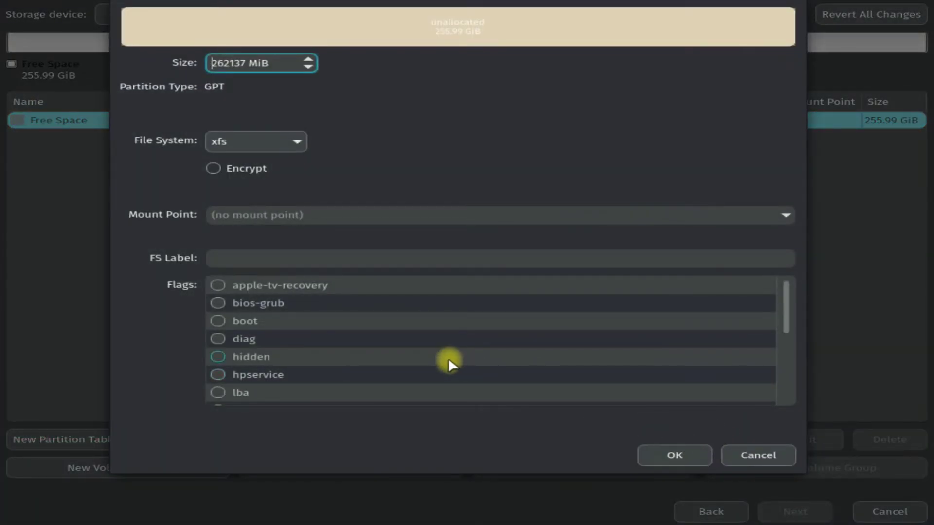
Create a 512 MiB partition mounted at /boot/efi with the boot flag.
{"action": "left_click_drag", "start_coordinate": [275, 59], "coordinate": [214, 63]}
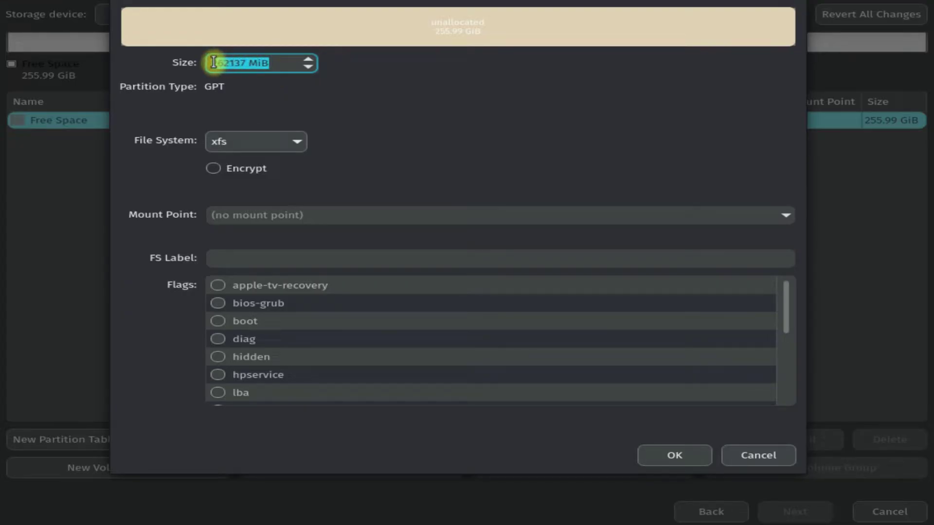
{"action": "type", "text": "512"}
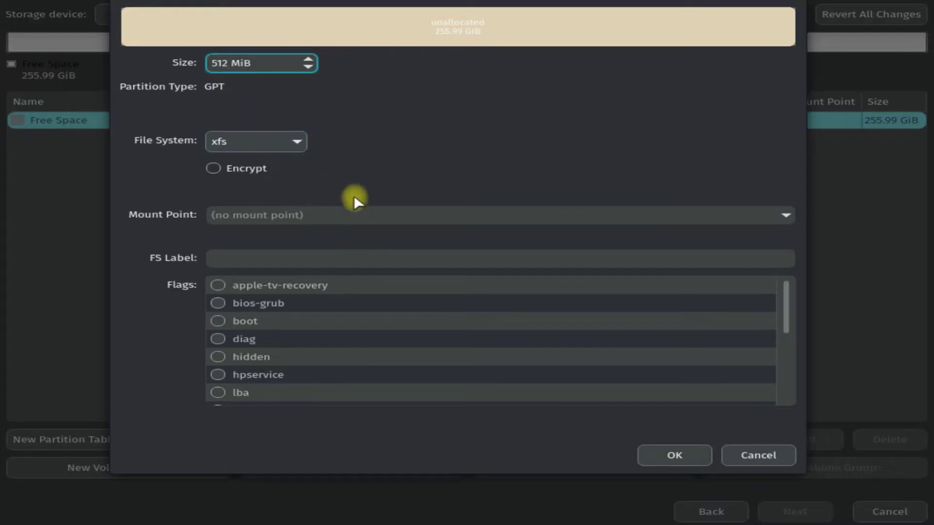
{"action": "left_click", "coordinate": [790, 213]}
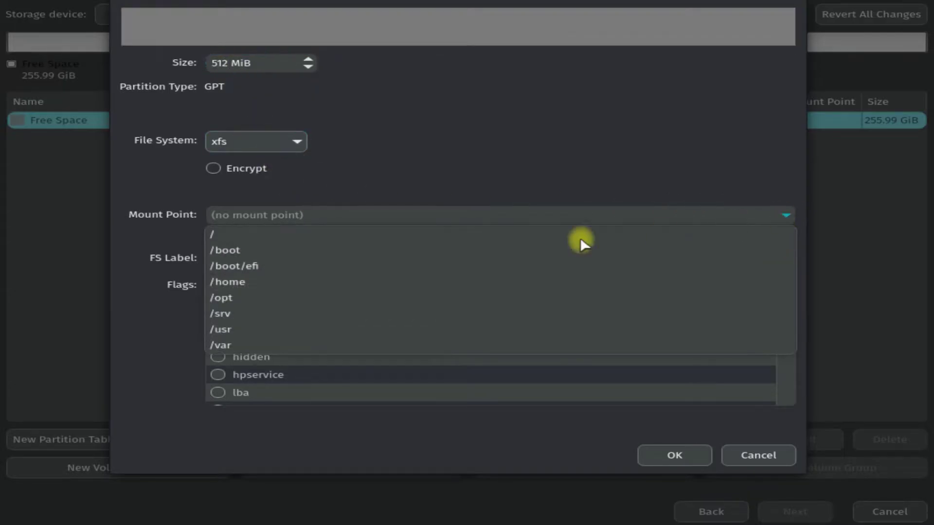
{"action": "left_click", "coordinate": [342, 266]}
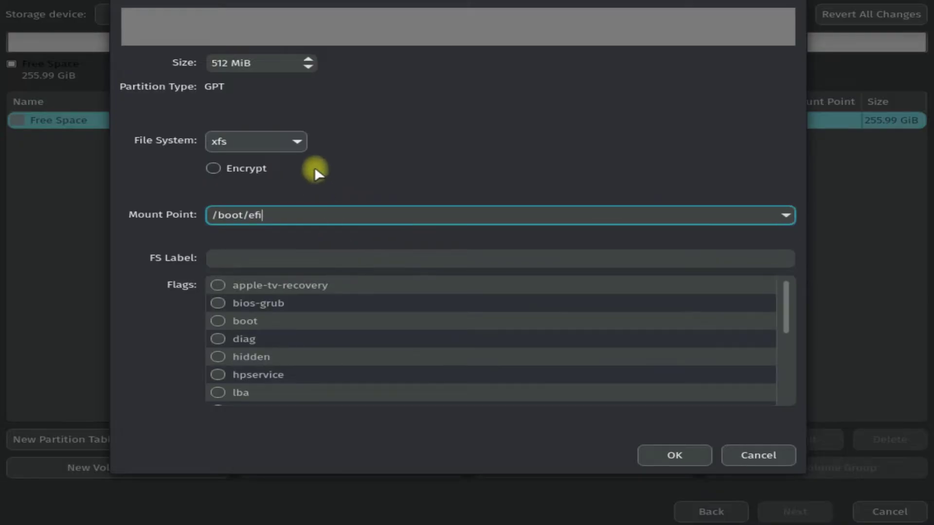
{"action": "left_click", "coordinate": [216, 311]}
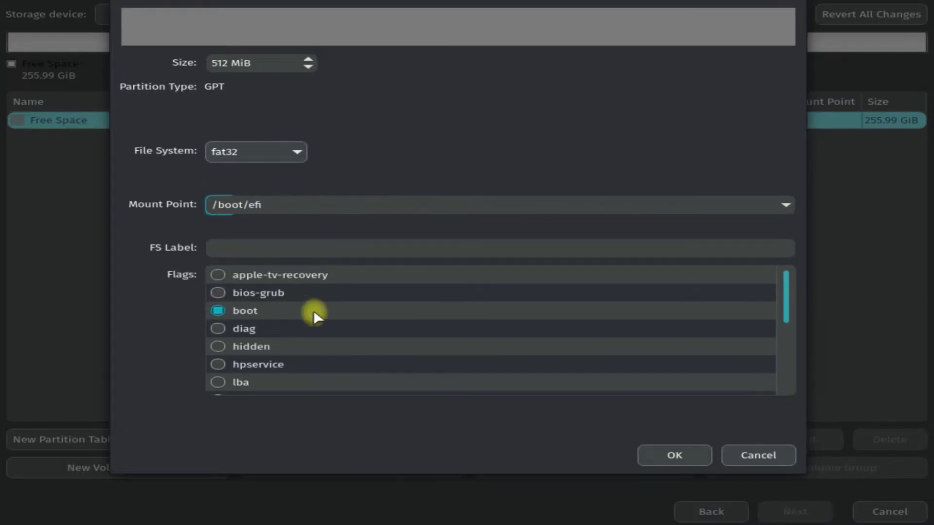
{"action": "left_click_drag", "start_coordinate": [782, 282], "coordinate": [775, 233]}
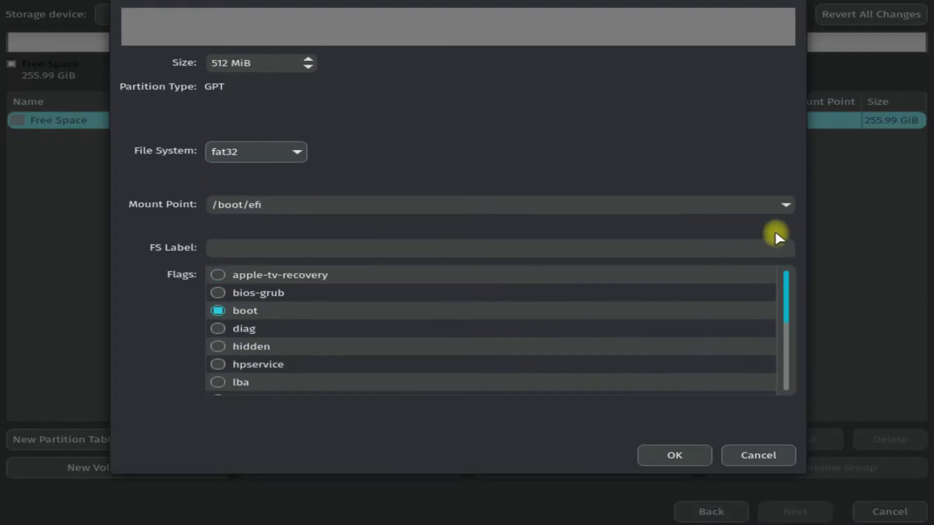
{"action": "left_click", "coordinate": [677, 454]}
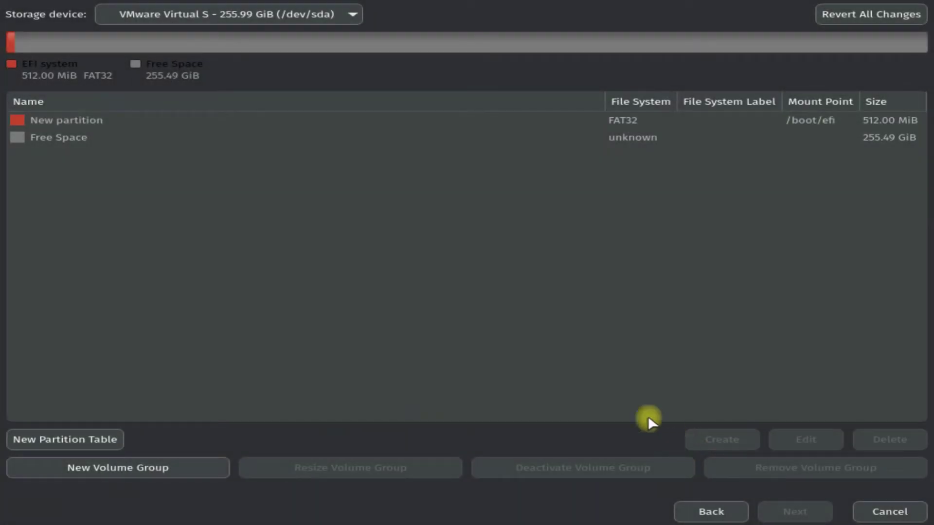
Create an 8192 MiB linuxswap partition with the swap flag in the free space.
{"action": "left_click", "coordinate": [81, 142]}
{"action": "left_click", "coordinate": [726, 439]}
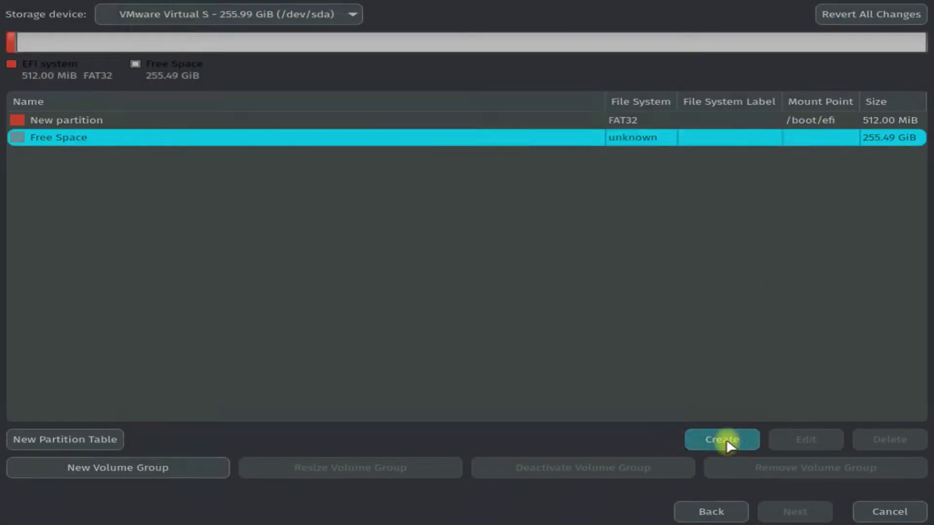
{"action": "left_click_drag", "start_coordinate": [278, 70], "coordinate": [205, 66]}
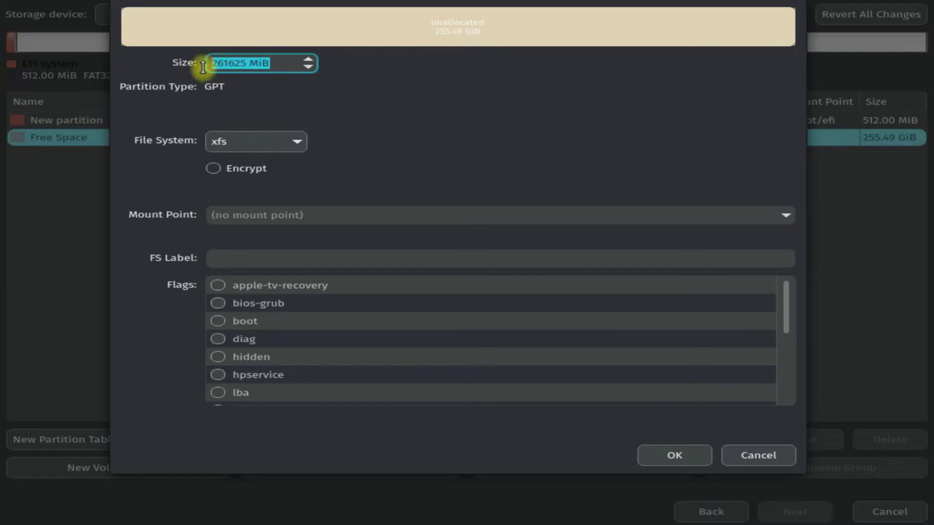
{"action": "type", "text": "8192"}
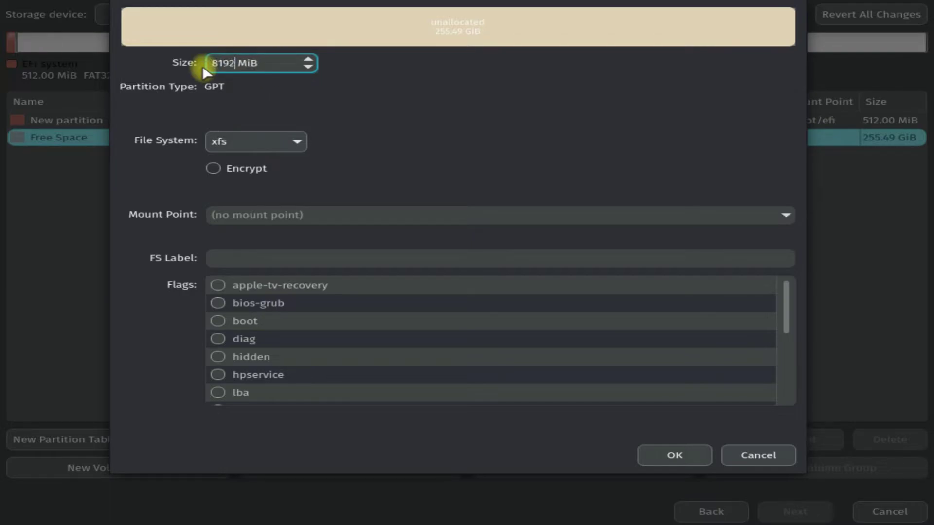
{"action": "left_click", "coordinate": [295, 135]}
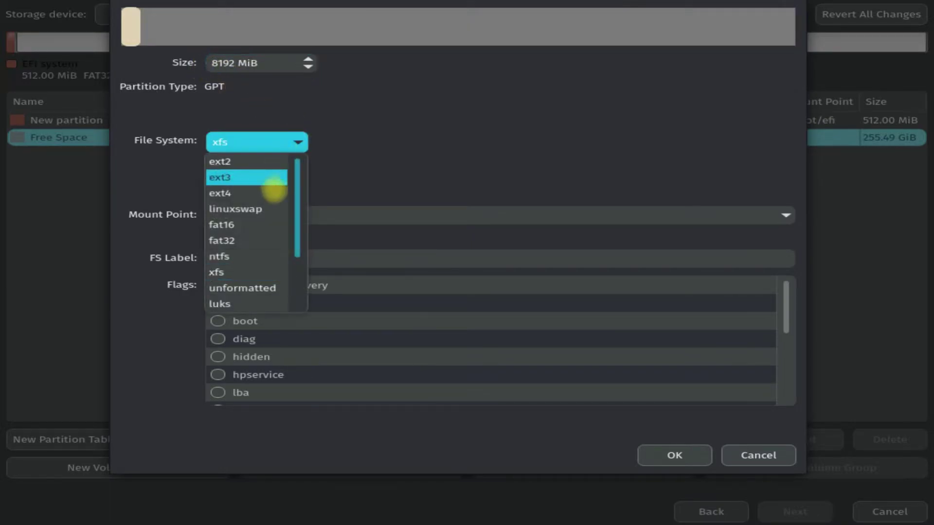
{"action": "left_click", "coordinate": [261, 209]}
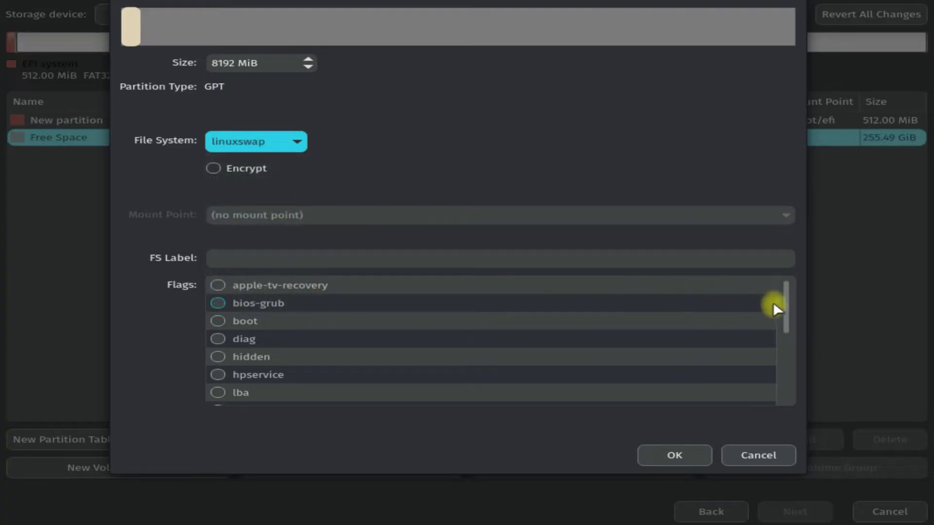
{"action": "left_click_drag", "start_coordinate": [784, 306], "coordinate": [792, 377]}
{"action": "left_click", "coordinate": [225, 392]}
{"action": "left_click", "coordinate": [678, 455]}
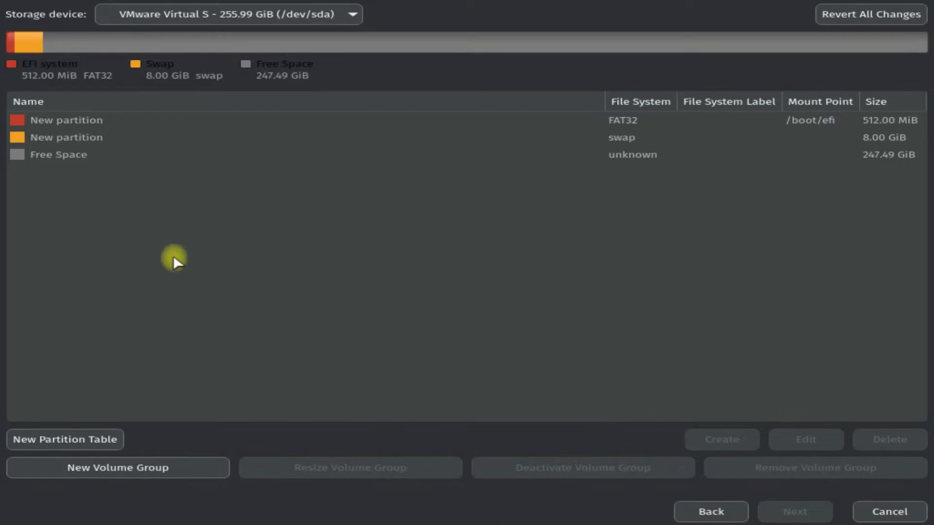
Create a 100000 MiB xfs partition mounted at /home from the free space.
{"action": "left_click", "coordinate": [63, 161]}
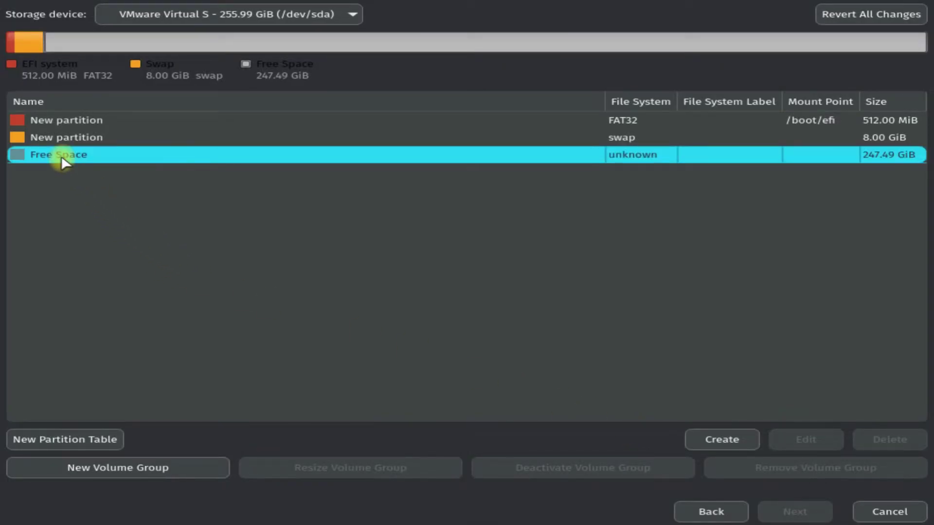
{"action": "left_click", "coordinate": [708, 440]}
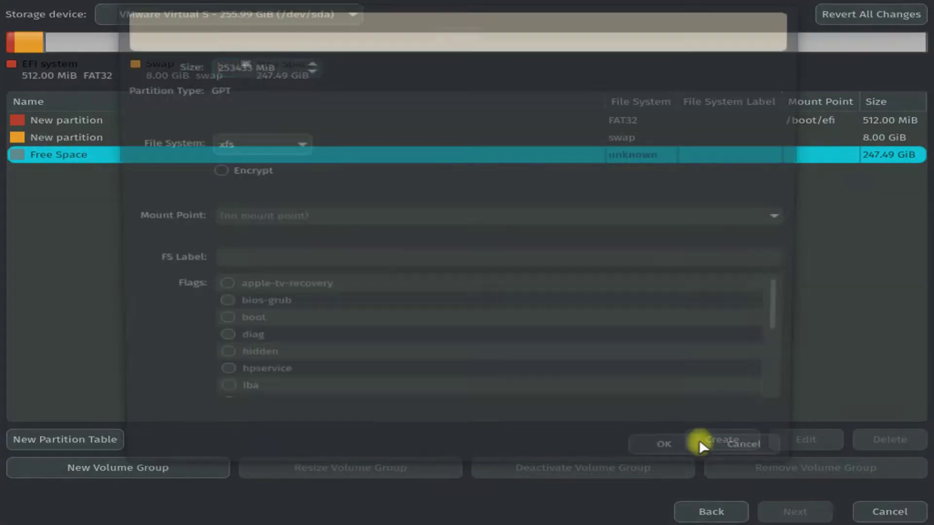
{"action": "left_click_drag", "start_coordinate": [273, 65], "coordinate": [189, 64]}
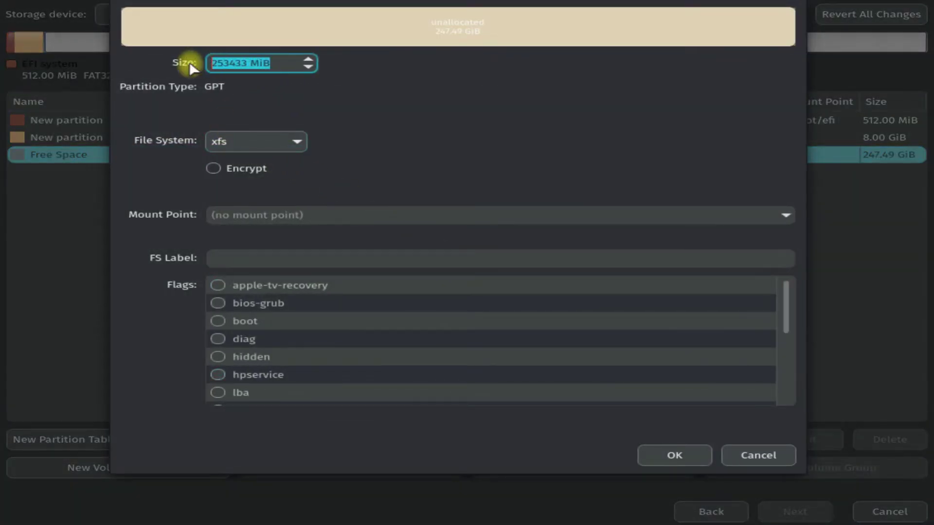
{"action": "type", "text": "10000"}
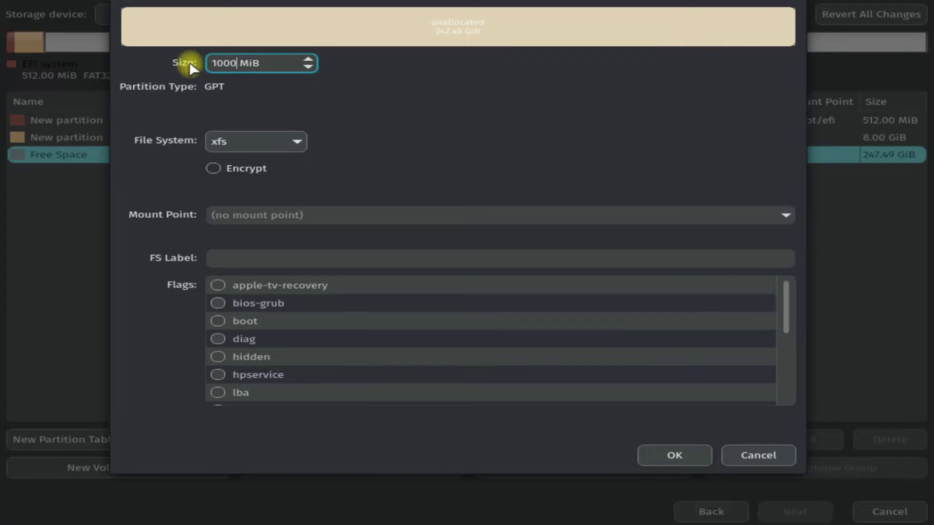
{"action": "type", "text": "0"}
{"action": "left_click", "coordinate": [794, 214]}
{"action": "left_click", "coordinate": [794, 215]}
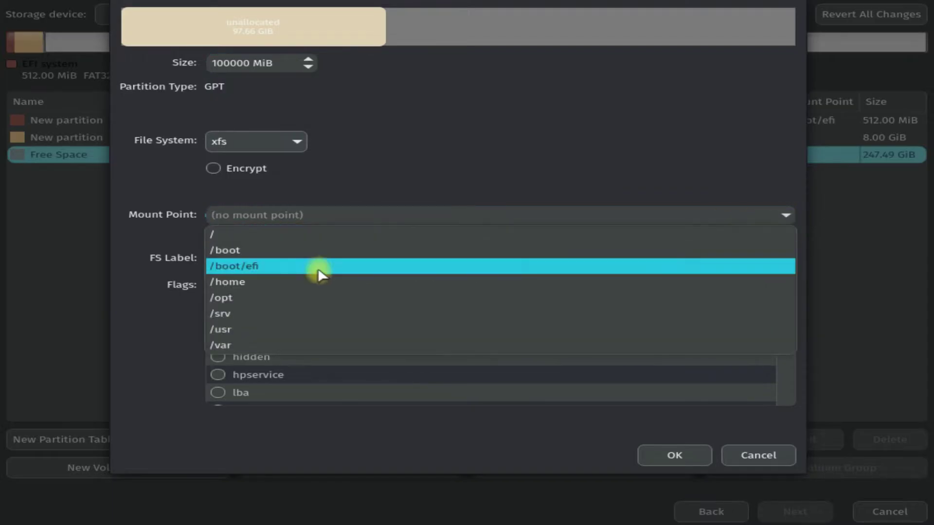
{"action": "left_click", "coordinate": [256, 286]}
{"action": "left_click", "coordinate": [298, 142]}
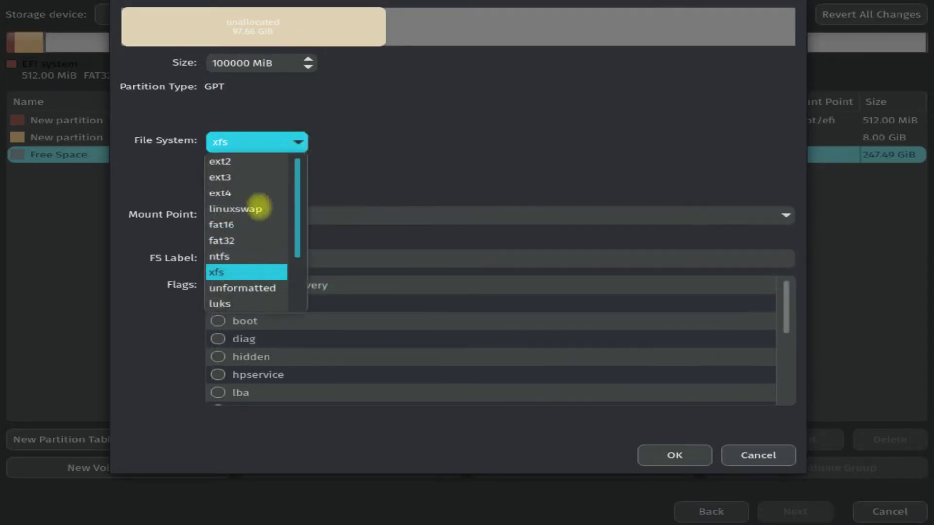
{"action": "left_click", "coordinate": [221, 272]}
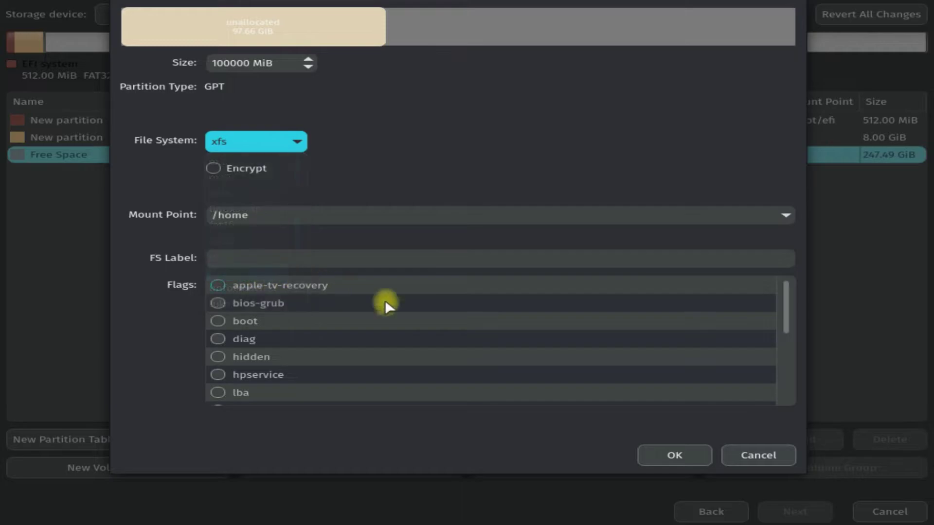
{"action": "left_click", "coordinate": [680, 454]}
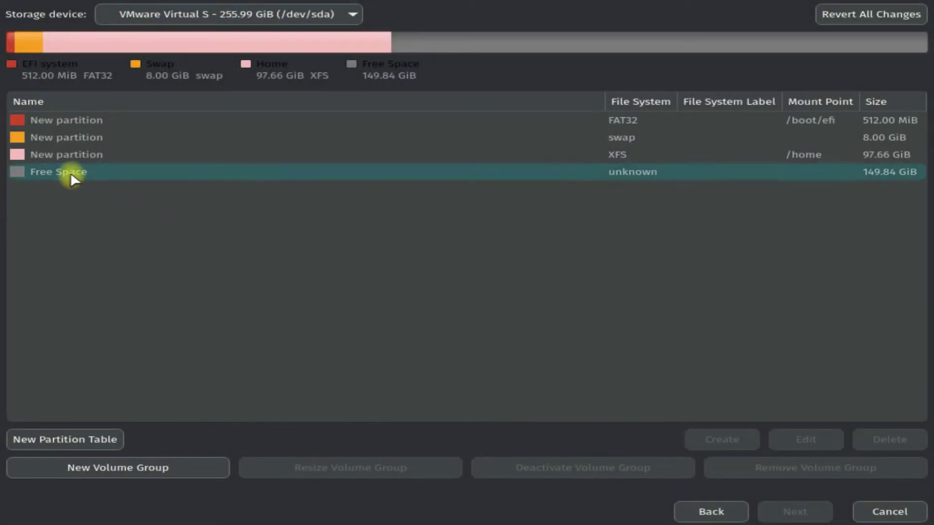
{"action": "left_click", "coordinate": [73, 173]}
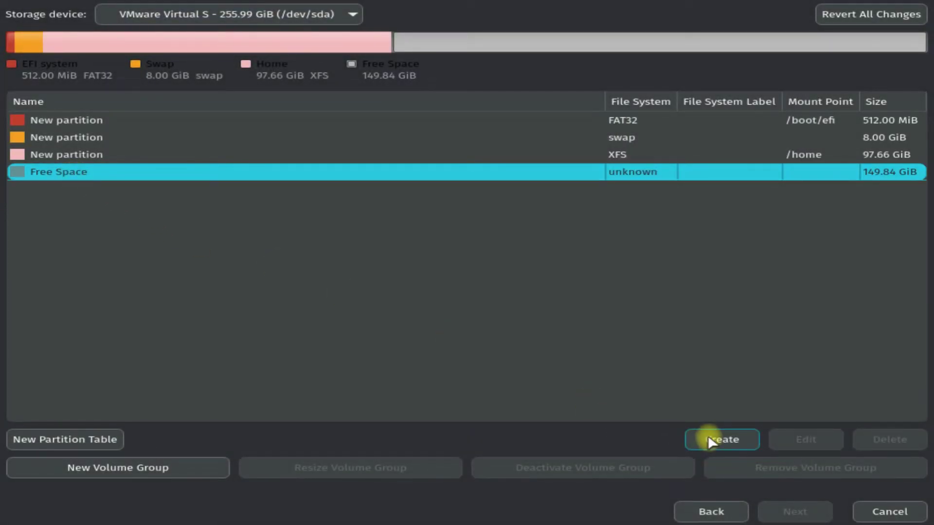
Create the root partition mounted at / with the root flag from the remaining 149.84 GiB.
{"action": "left_click", "coordinate": [711, 441]}
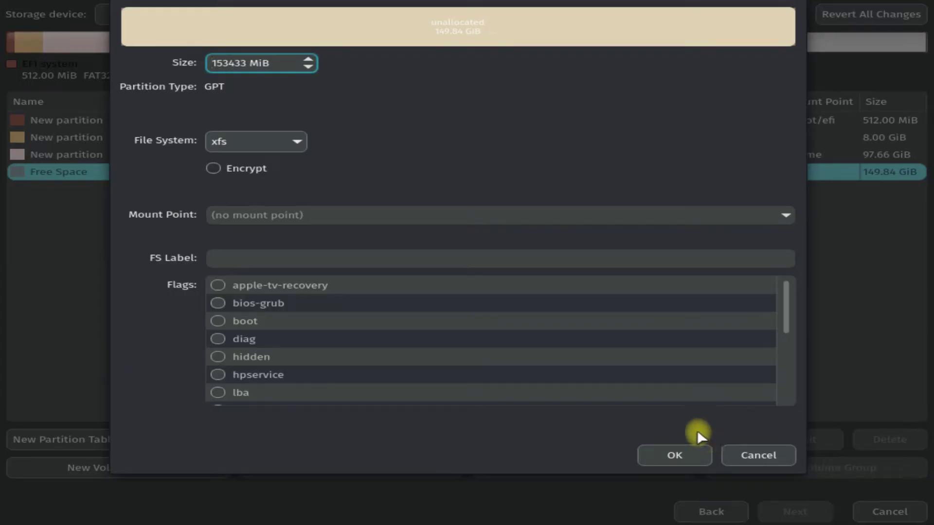
{"action": "left_click", "coordinate": [784, 217]}
{"action": "left_click", "coordinate": [275, 234]}
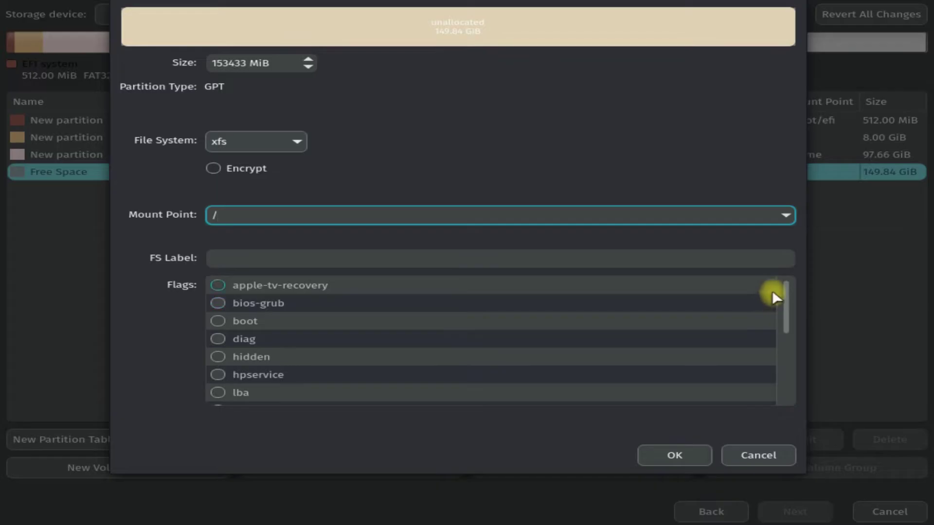
{"action": "left_click_drag", "start_coordinate": [785, 292], "coordinate": [754, 357]}
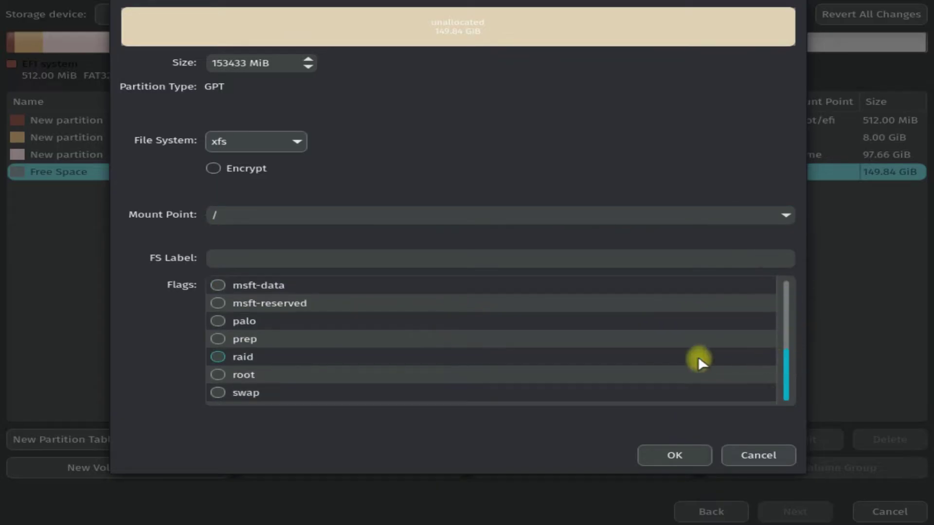
{"action": "left_click", "coordinate": [217, 375]}
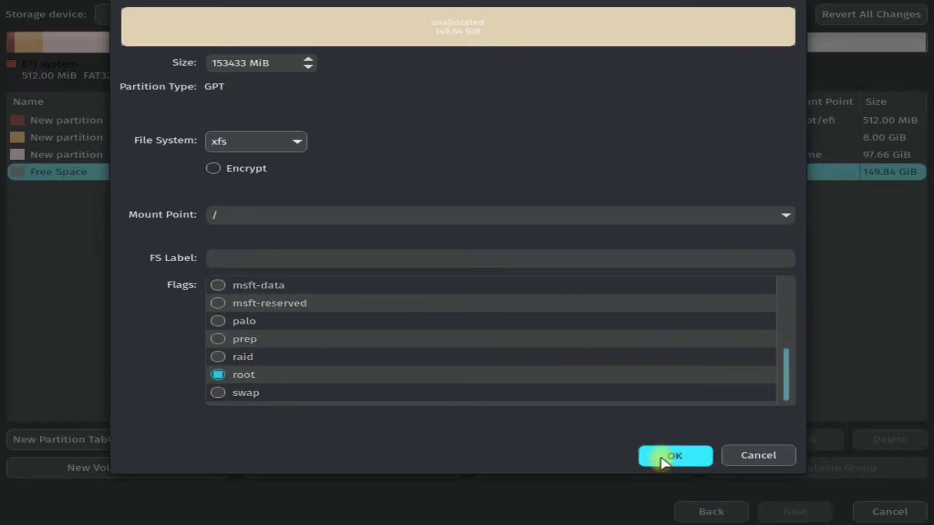
{"action": "left_click", "coordinate": [661, 455]}
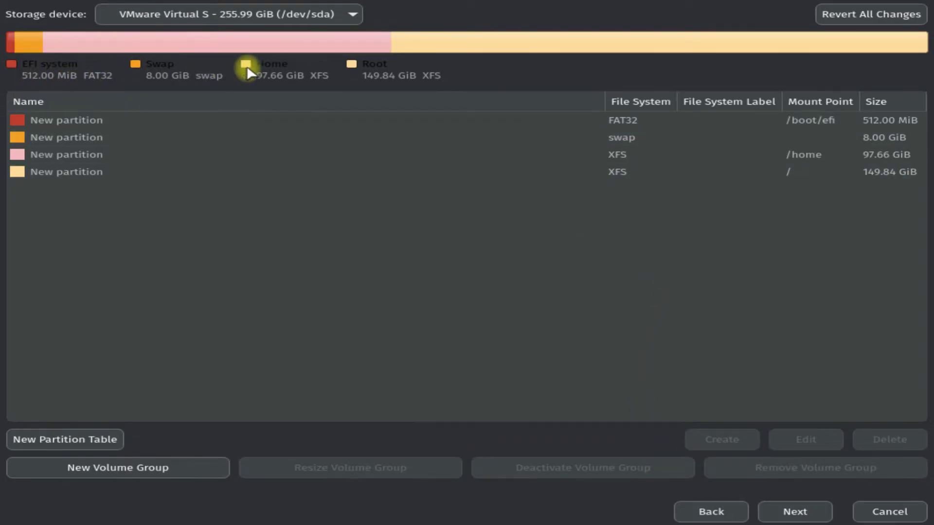
Review the summary and confirm installing Nitrux despite the irreversible disk changes.
{"action": "left_click", "coordinate": [825, 513]}
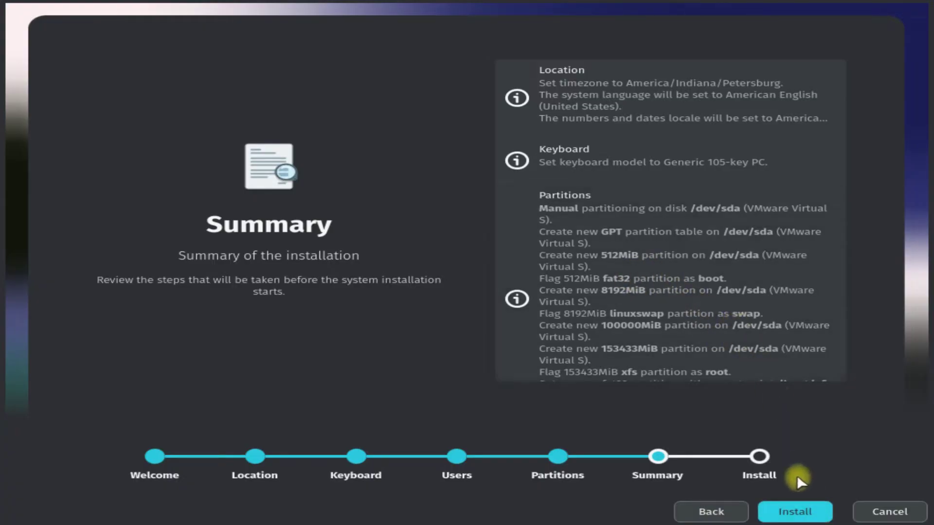
{"action": "left_click", "coordinate": [793, 512]}
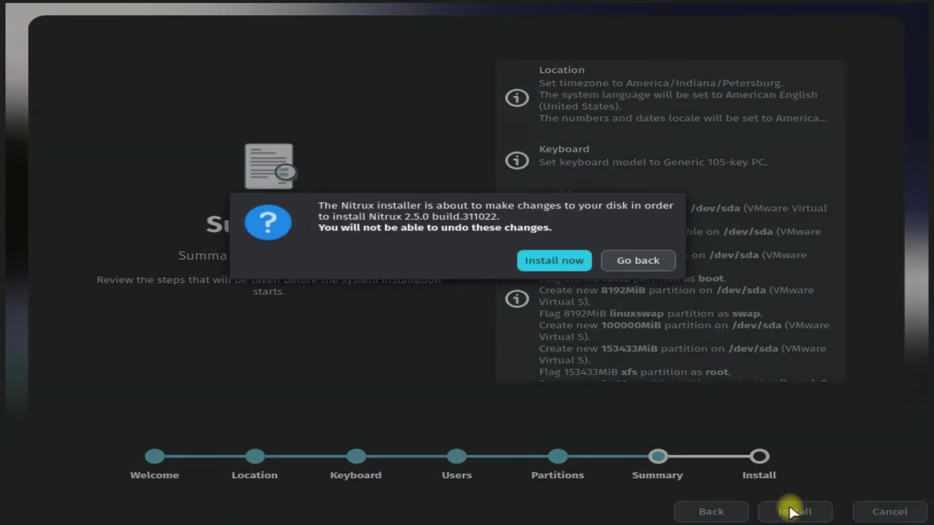
{"action": "left_click", "coordinate": [546, 265]}
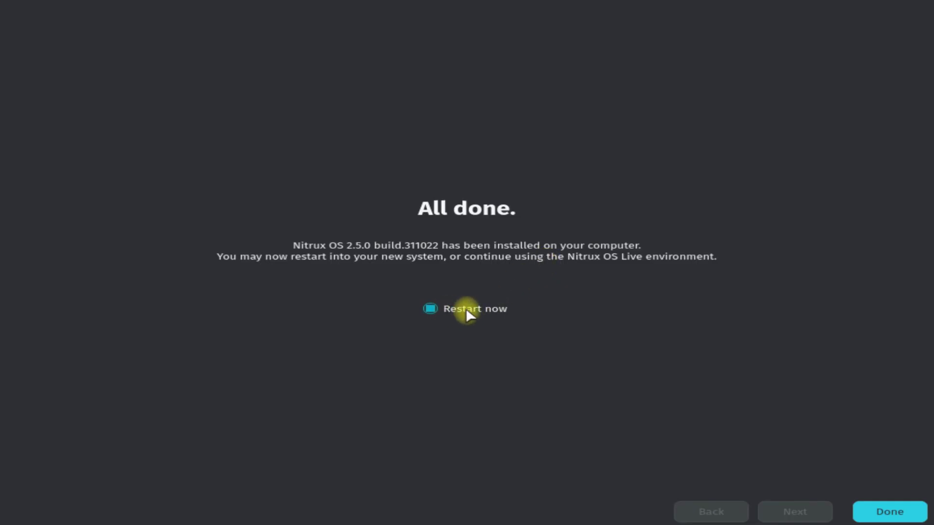
Restart into the installed Nitrux and sign in with the new user's login name and password.
{"action": "left_click", "coordinate": [873, 511]}
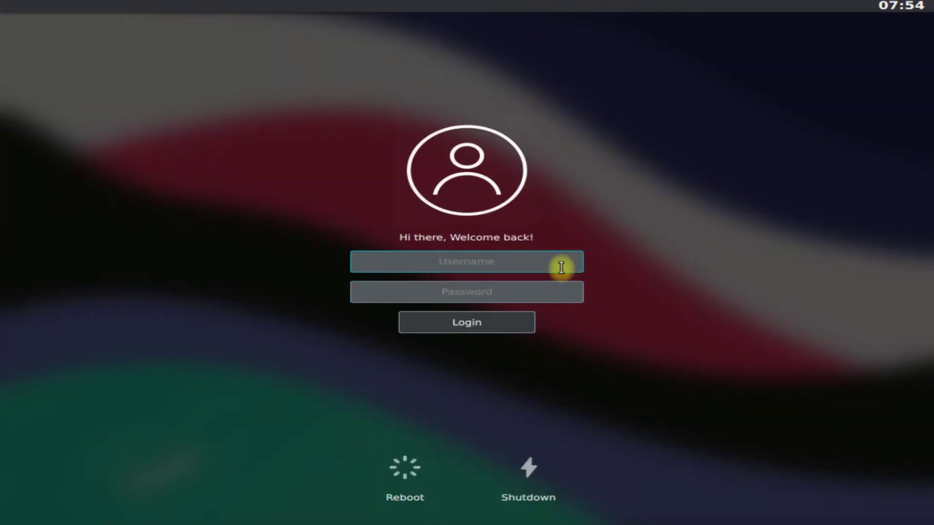
{"action": "type", "text": "techsolutionz"}
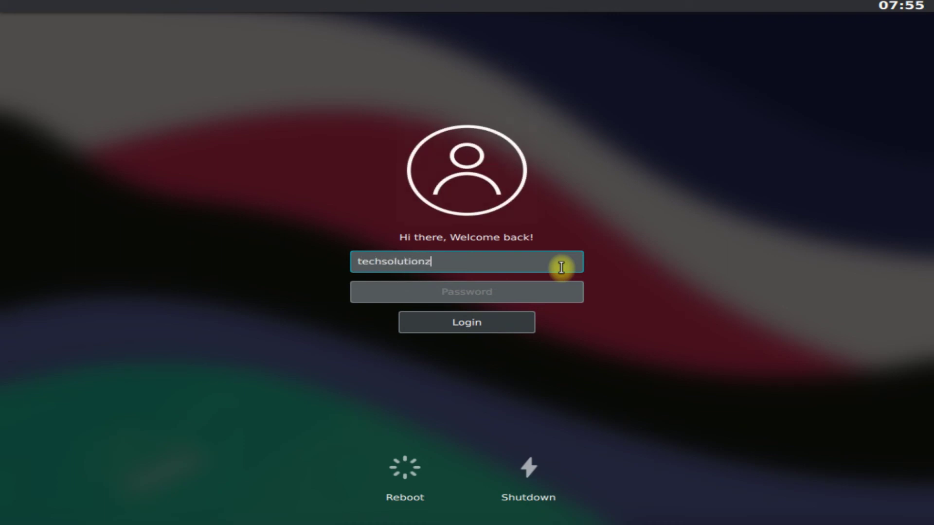
{"action": "key", "text": "Tab"}
{"action": "type", "text": "******"}
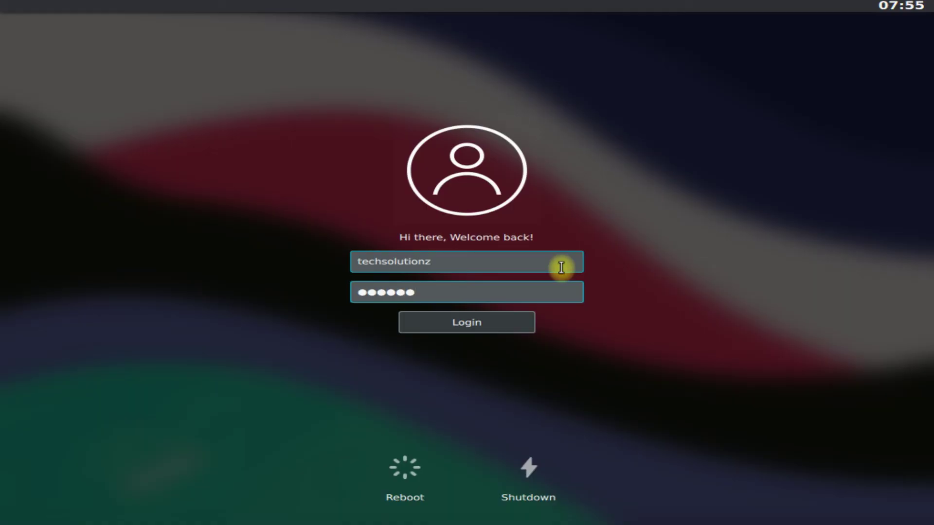
{"action": "left_click", "coordinate": [493, 318]}
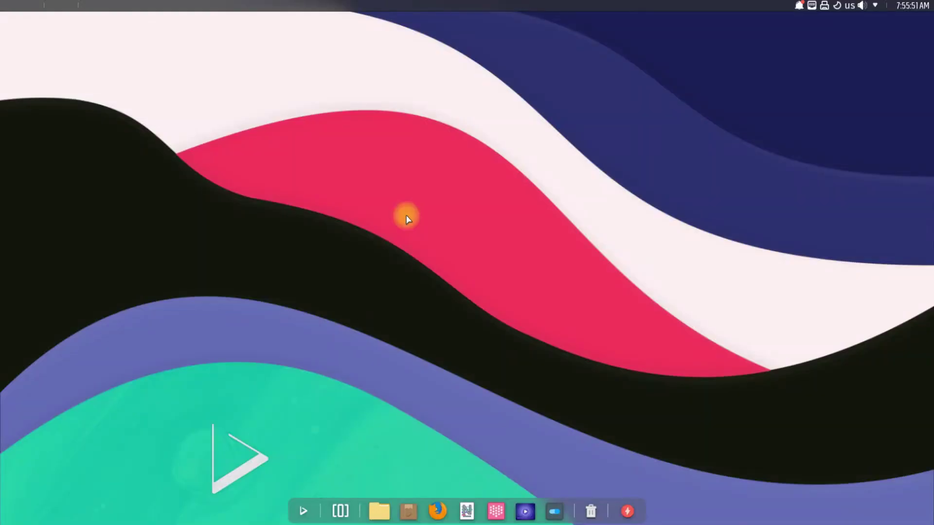
Open the application launcher from the dock after dismissing the desktop context menu.
{"action": "right_click", "coordinate": [322, 151]}
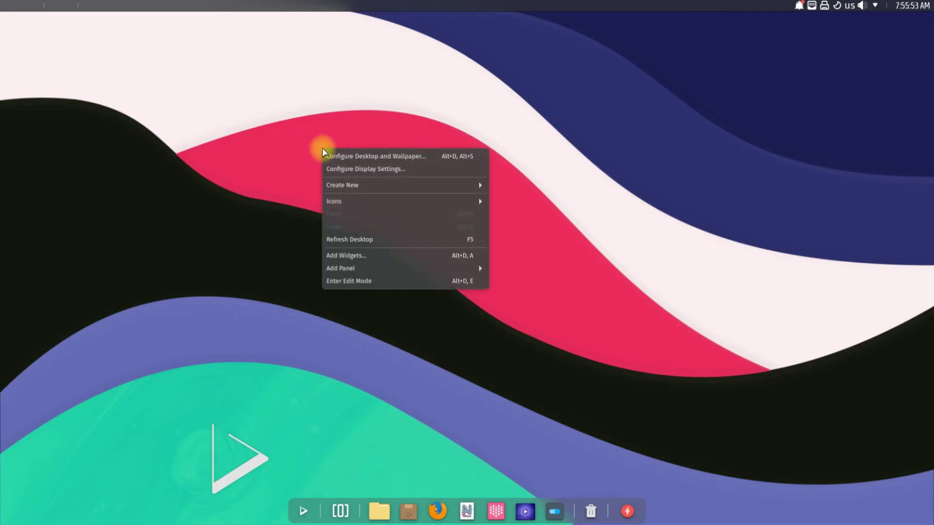
{"action": "left_click", "coordinate": [255, 154]}
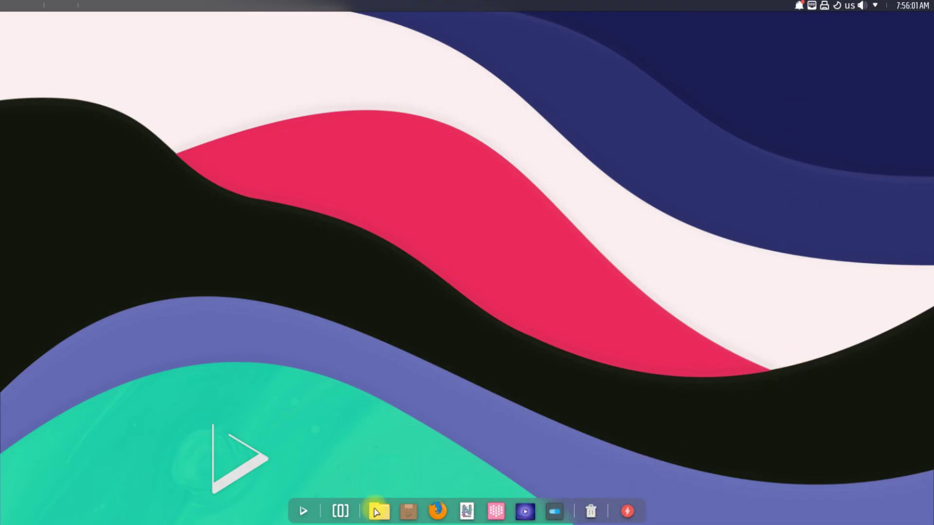
{"action": "left_click", "coordinate": [303, 512]}
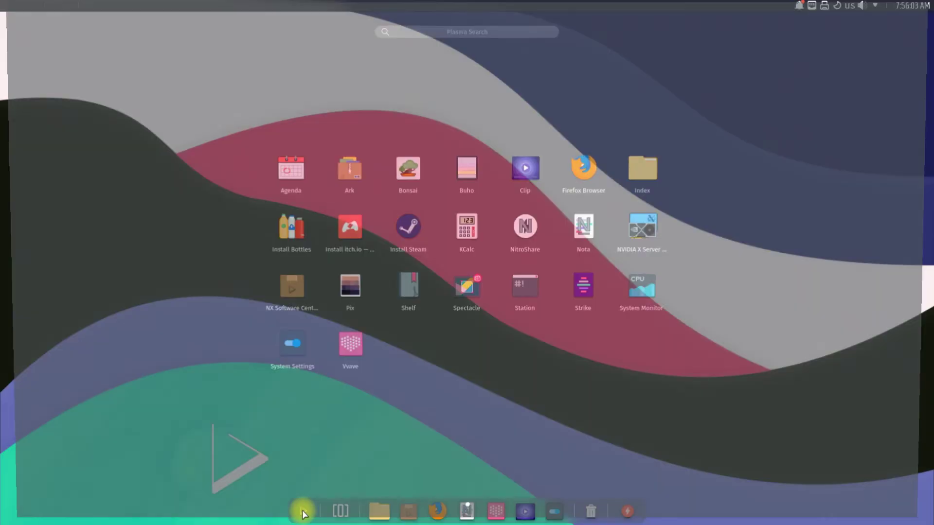